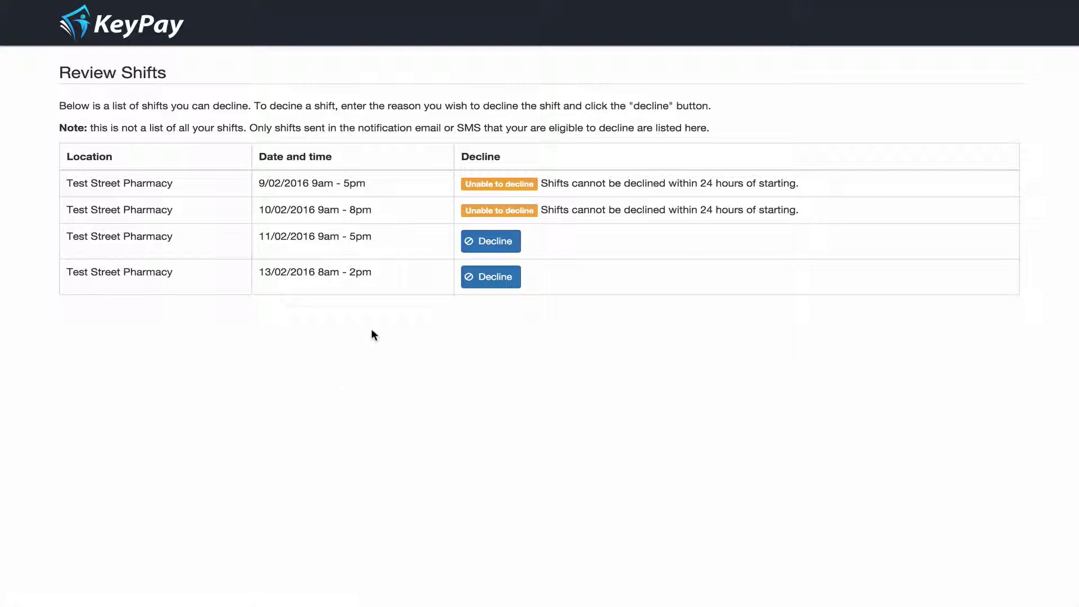
Decline the 13/02/2016 8am–2pm shift with the reason 'Have a prior engagement on'
{"action": "left_click", "coordinate": [494, 277]}
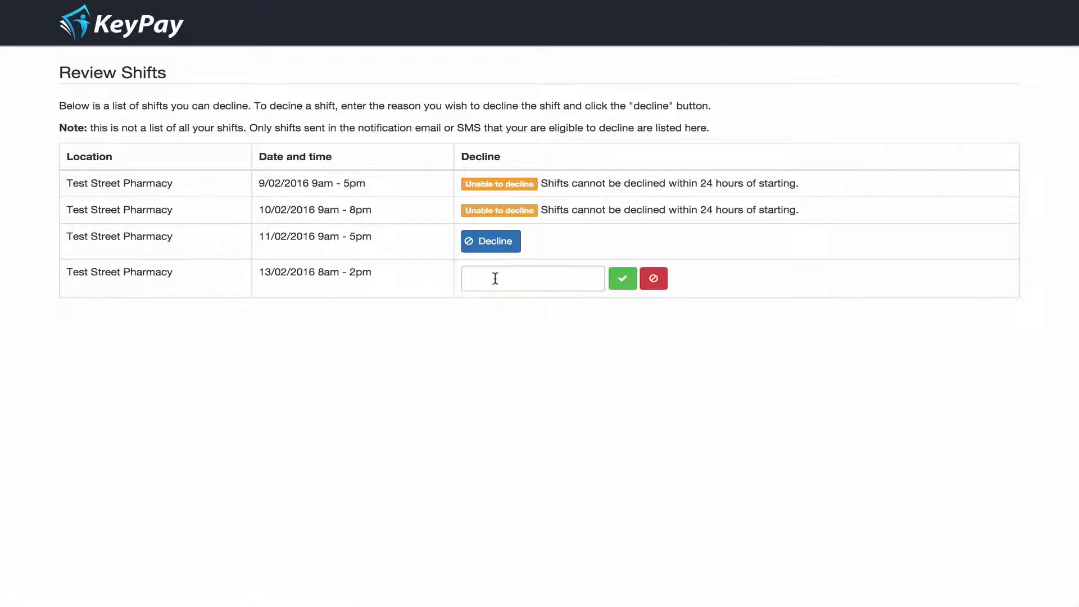
{"action": "left_click", "coordinate": [525, 276]}
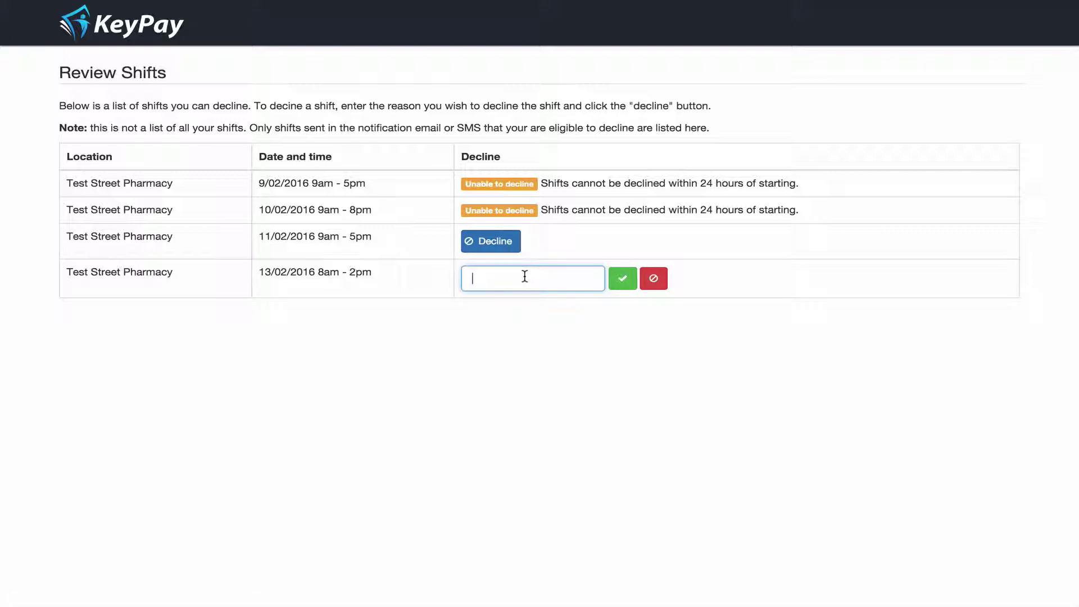
{"action": "type", "text": "Have a prior engagement on"}
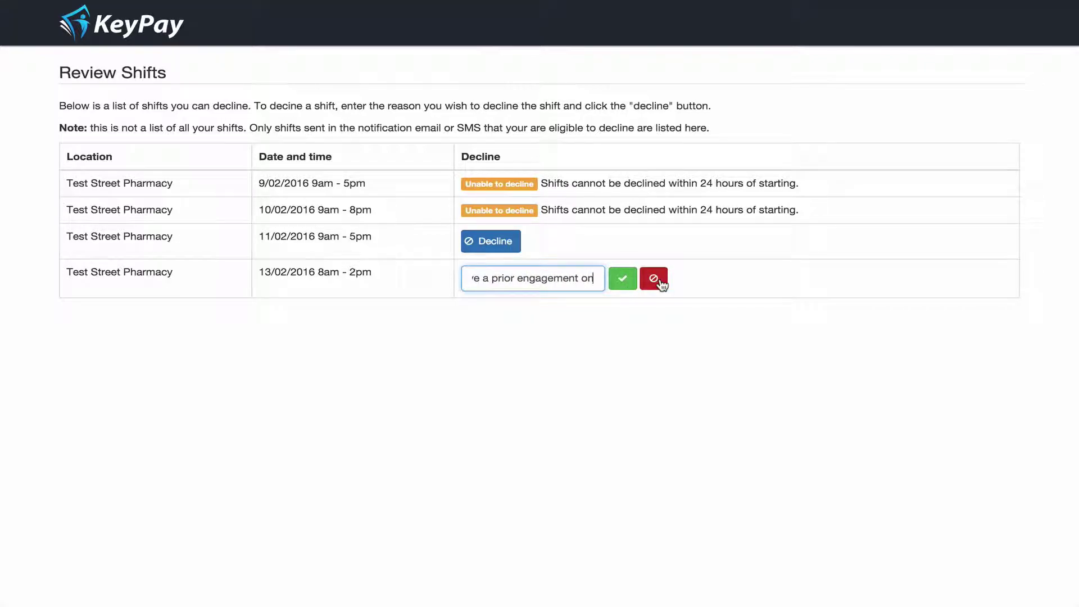
{"action": "left_click", "coordinate": [621, 277]}
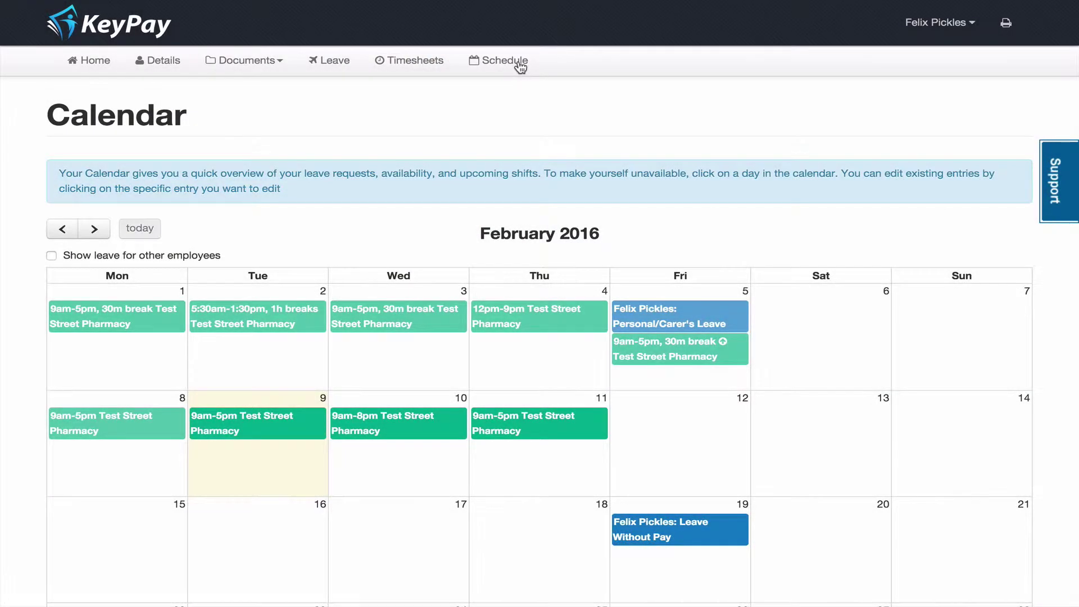
Scroll the February 2016 calendar to confirm no shift remains on Saturday 13 February
{"action": "scroll", "coordinate": [760, 235], "scroll_direction": "down", "scroll_amount": 2}
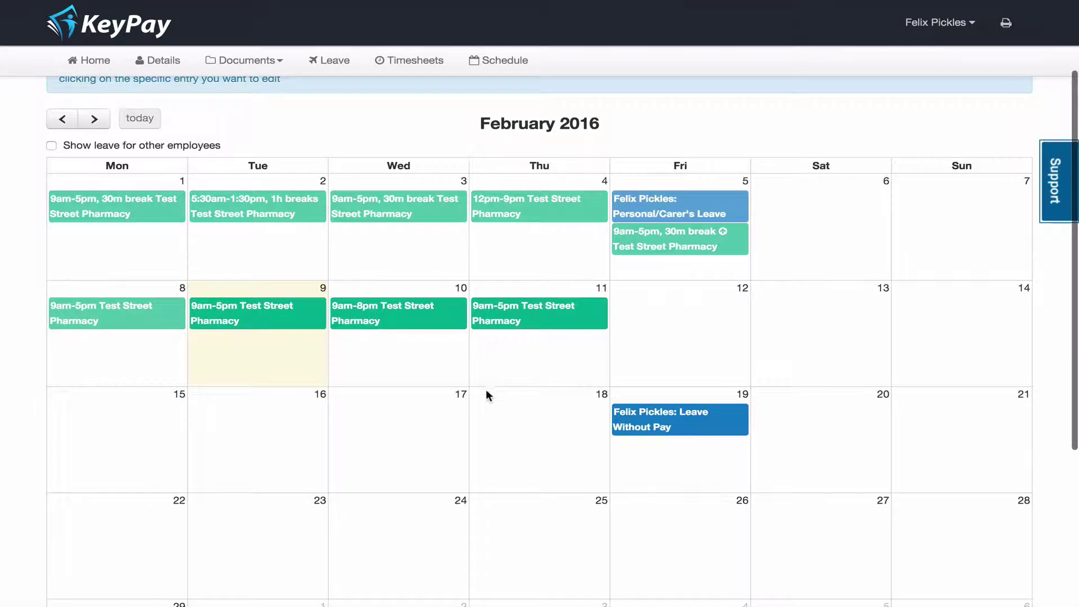
{"action": "scroll", "coordinate": [492, 392], "scroll_direction": "up", "scroll_amount": 1}
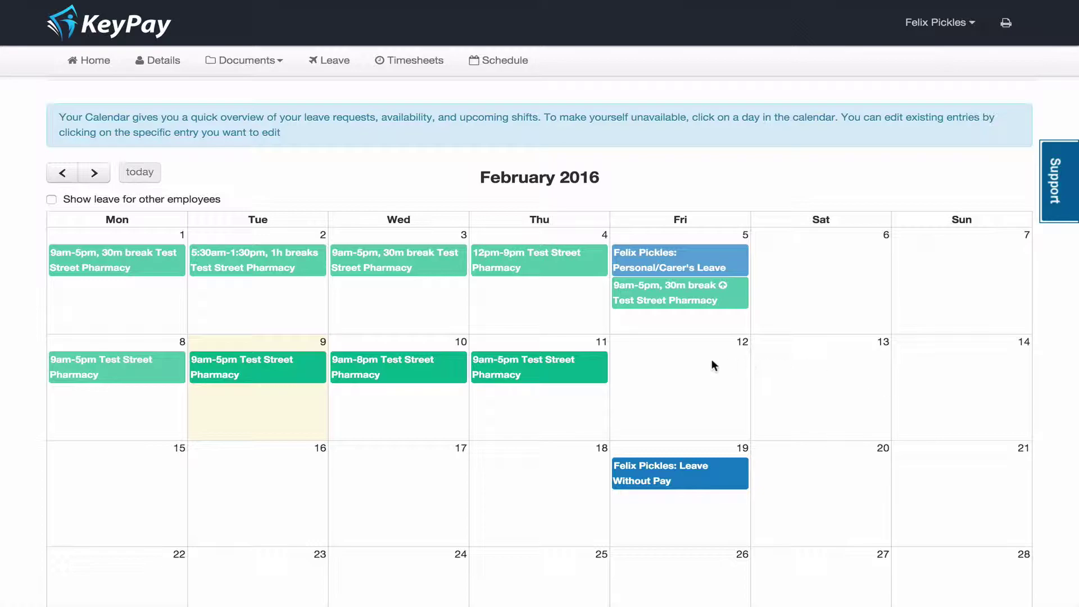
{"action": "left_click", "coordinate": [411, 359]}
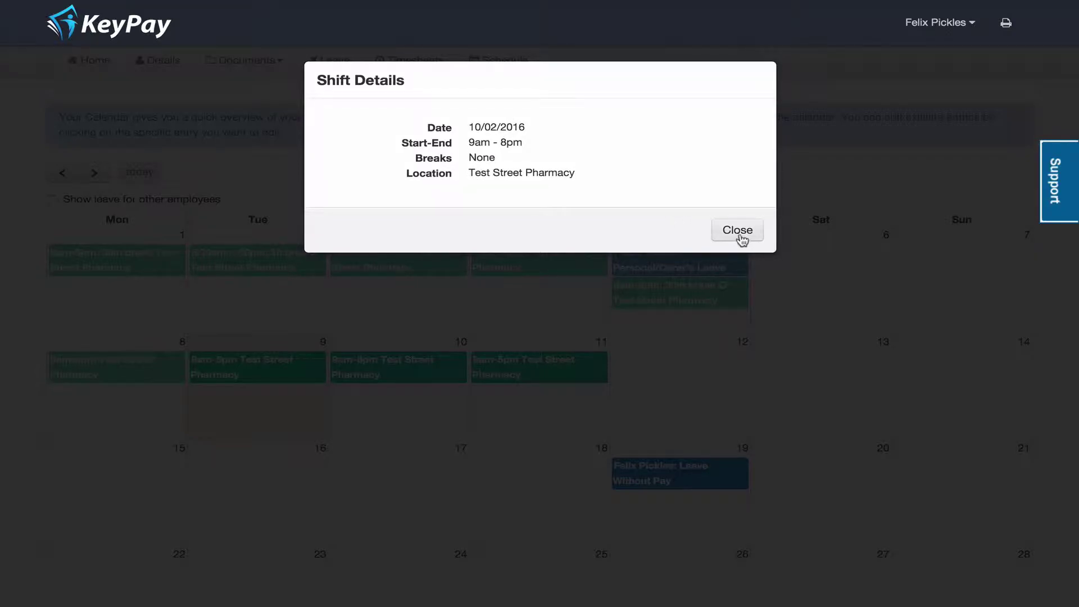
{"action": "left_click", "coordinate": [739, 231]}
{"action": "scroll", "coordinate": [747, 203], "scroll_direction": "up", "scroll_amount": 2}
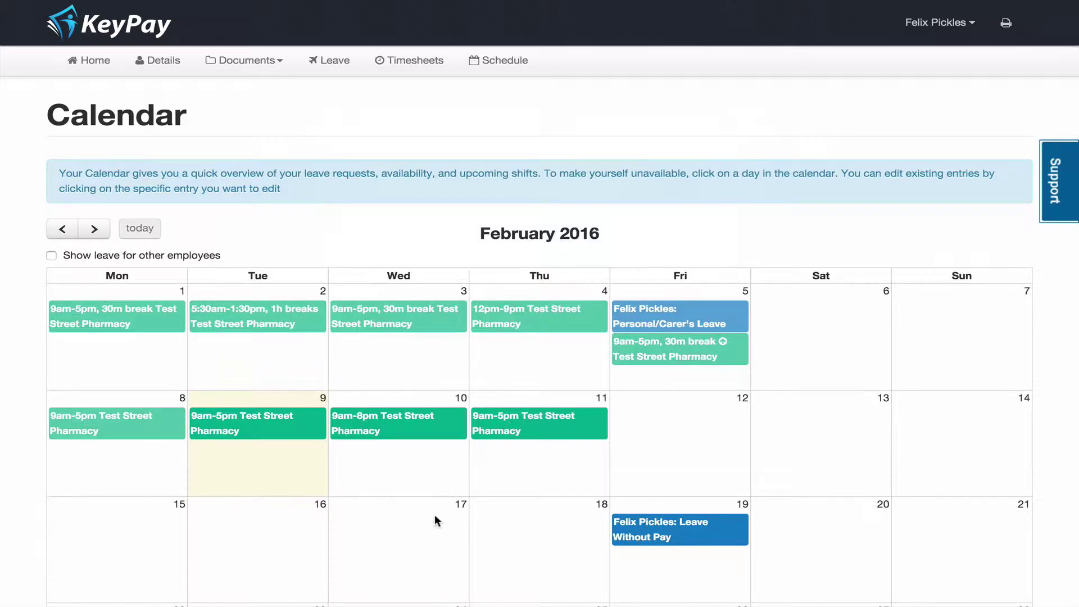
Mark Wednesday 17 February unavailable on an ongoing basis from 7:00 PM to 9:00 PM
{"action": "left_click", "coordinate": [409, 565]}
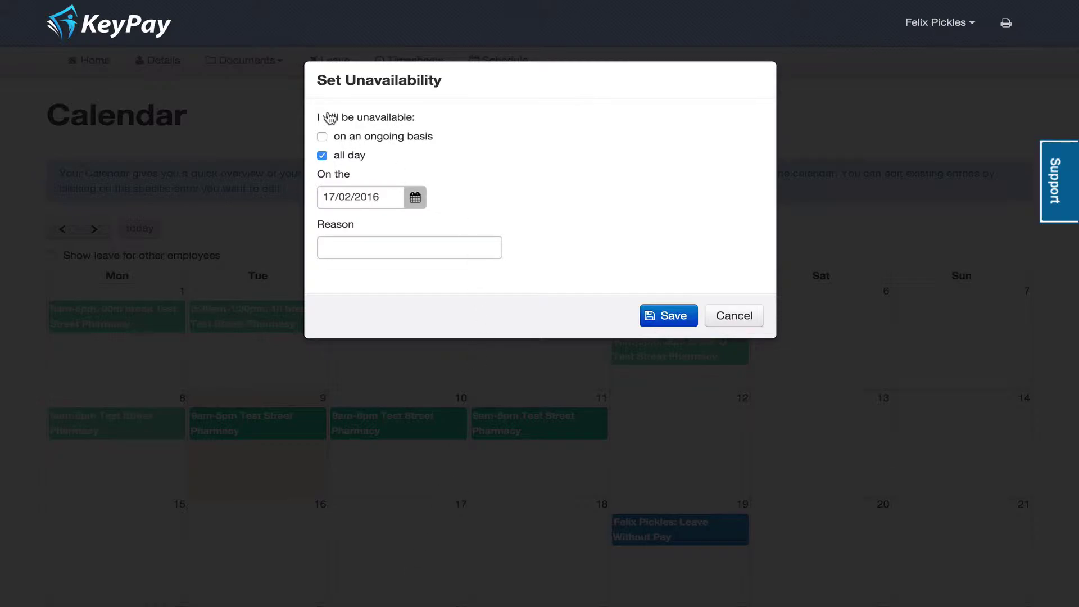
{"action": "left_click", "coordinate": [323, 156]}
{"action": "left_click", "coordinate": [323, 137]}
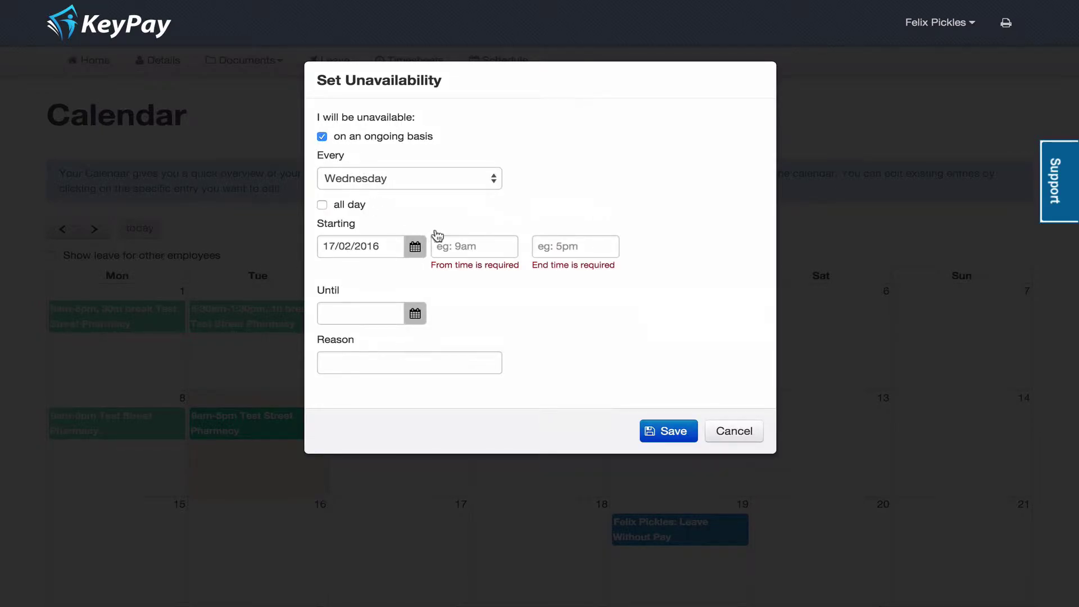
{"action": "left_click", "coordinate": [474, 249]}
{"action": "type", "text": "7"}
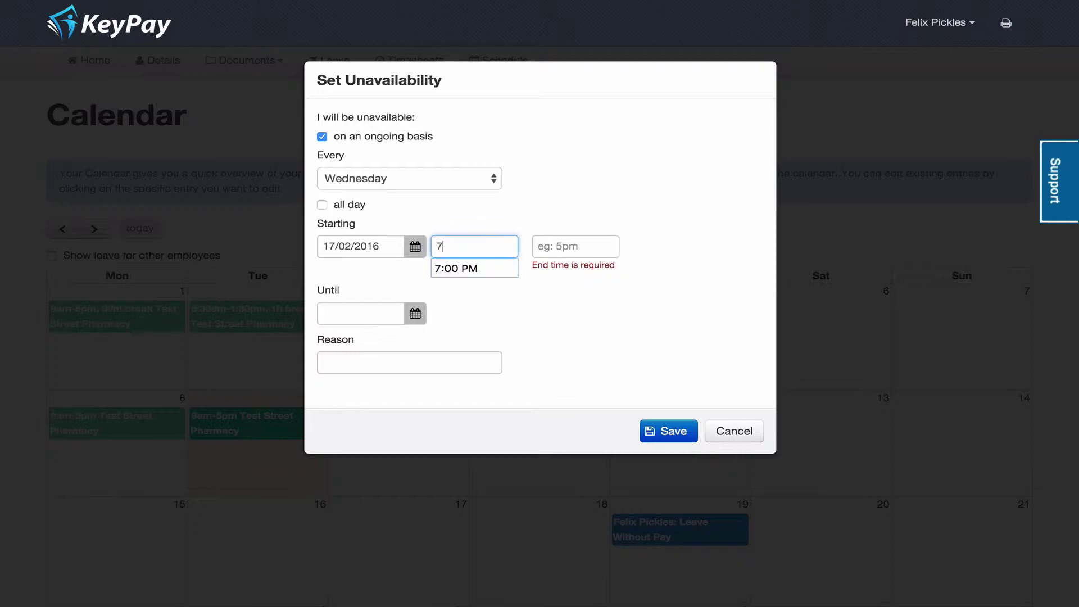
{"action": "key", "text": "Tab"}
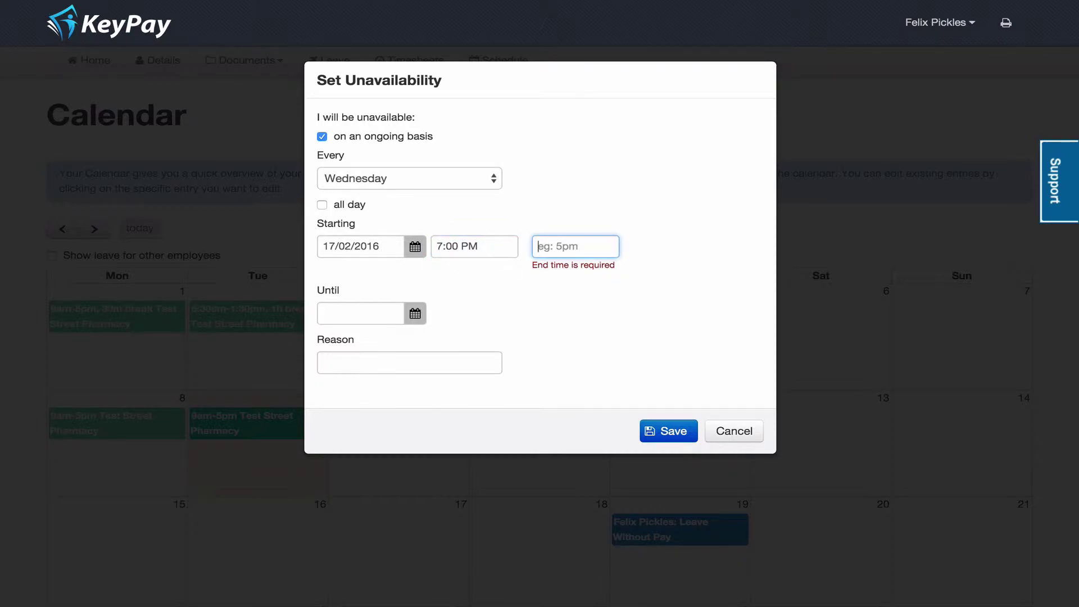
{"action": "type", "text": "9p"}
{"action": "key", "text": "Tab"}
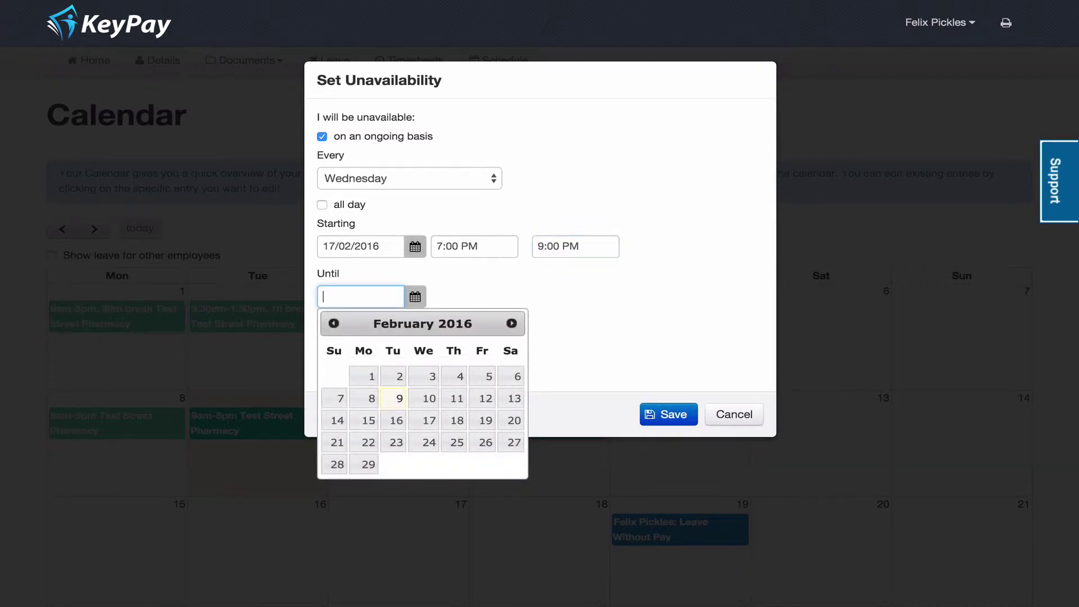
Set the unavailability end date to 15/06/2016 and the reason to 'University lecture'
{"action": "left_click", "coordinate": [512, 324]}
{"action": "left_click", "coordinate": [511, 324]}
{"action": "left_click", "coordinate": [512, 323]}
{"action": "left_click", "coordinate": [512, 323]}
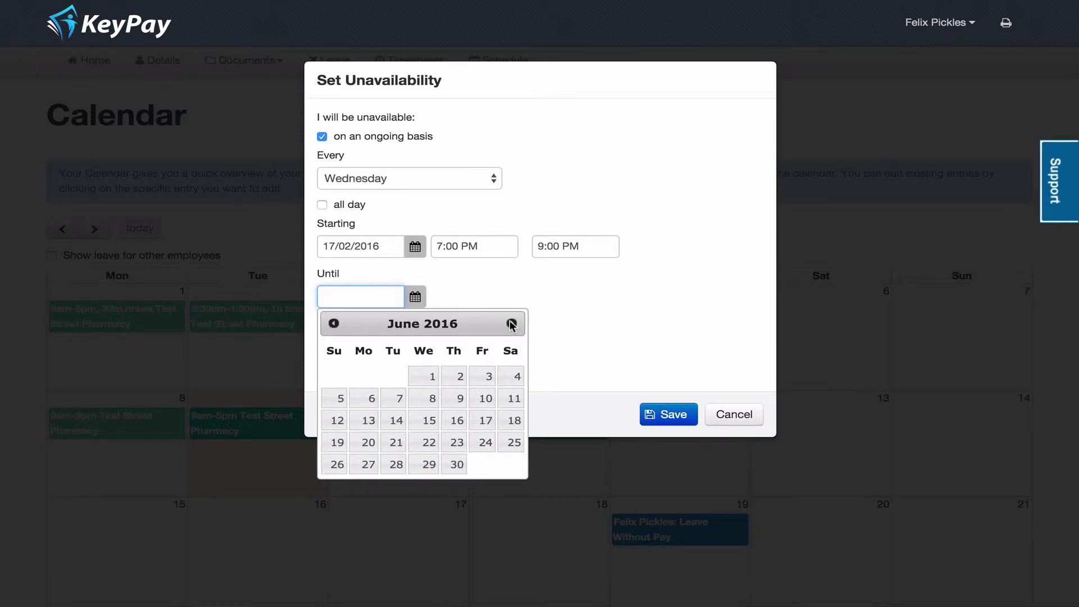
{"action": "left_click", "coordinate": [429, 421]}
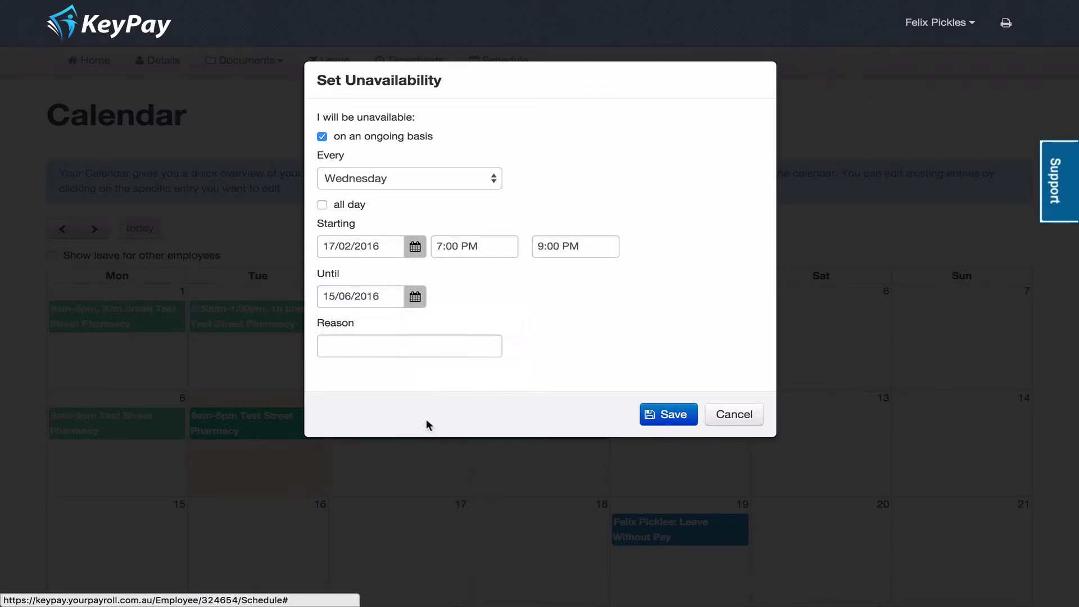
{"action": "left_click", "coordinate": [444, 345]}
{"action": "type", "text": "Universi"}
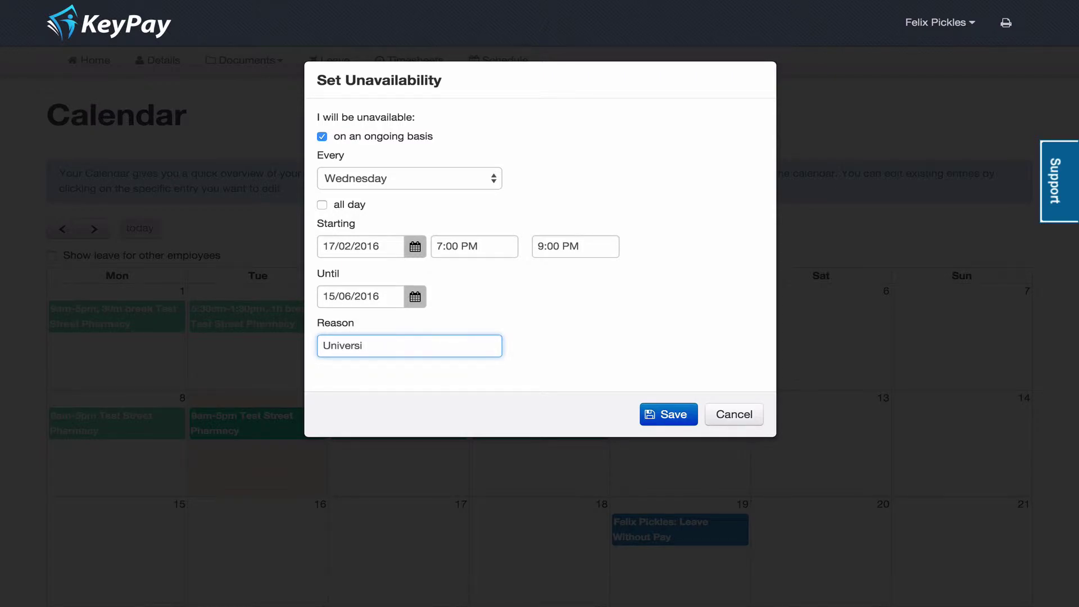
{"action": "type", "text": "ty lecture"}
Save the recurring 'University lecture' unavailability and check the Wednesday entries across the calendar
{"action": "left_click", "coordinate": [663, 414]}
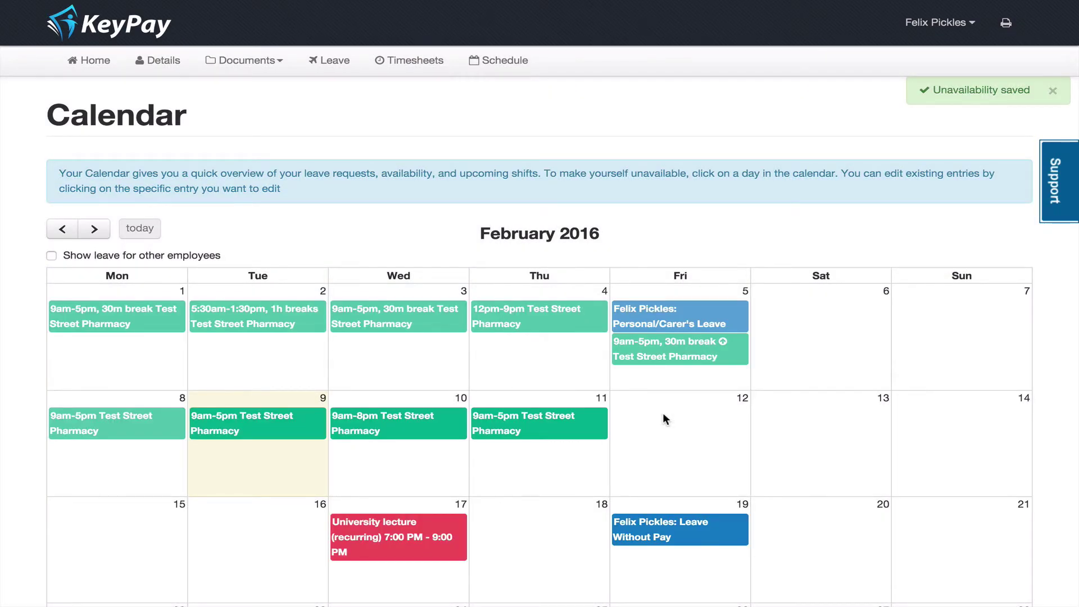
{"action": "scroll", "coordinate": [645, 452], "scroll_direction": "down", "scroll_amount": 4}
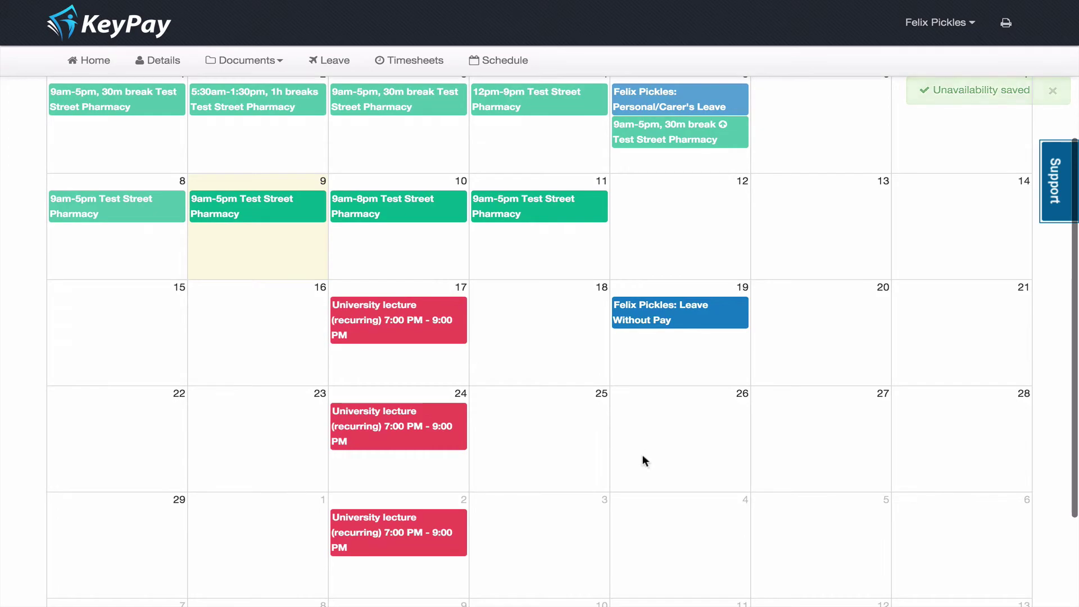
{"action": "scroll", "coordinate": [640, 464], "scroll_direction": "down", "scroll_amount": 2}
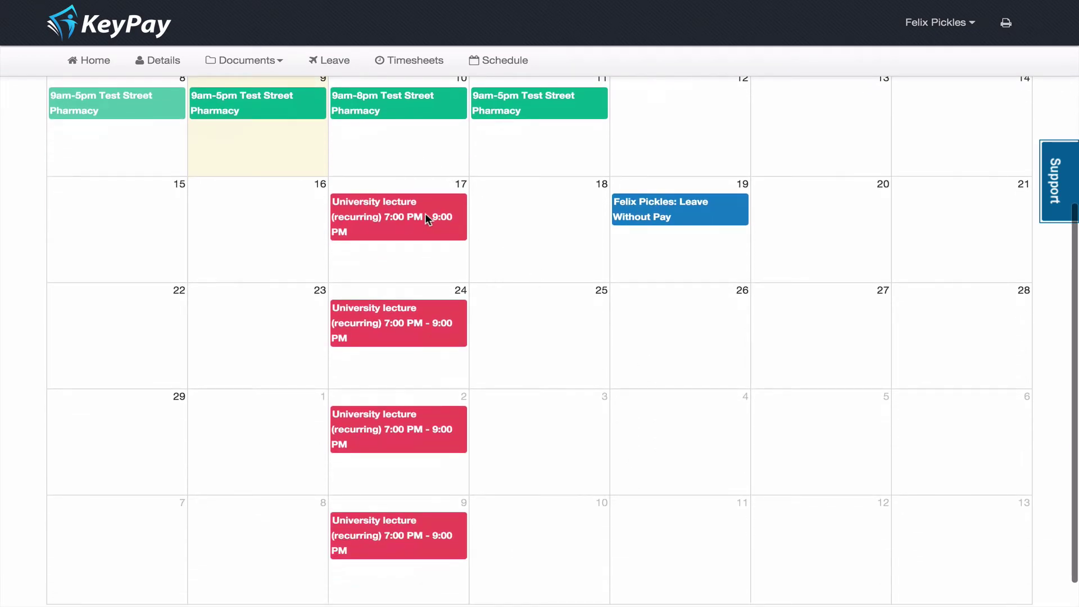
{"action": "scroll", "coordinate": [543, 409], "scroll_direction": "down", "scroll_amount": 1}
{"action": "scroll", "coordinate": [543, 409], "scroll_direction": "up", "scroll_amount": 5}
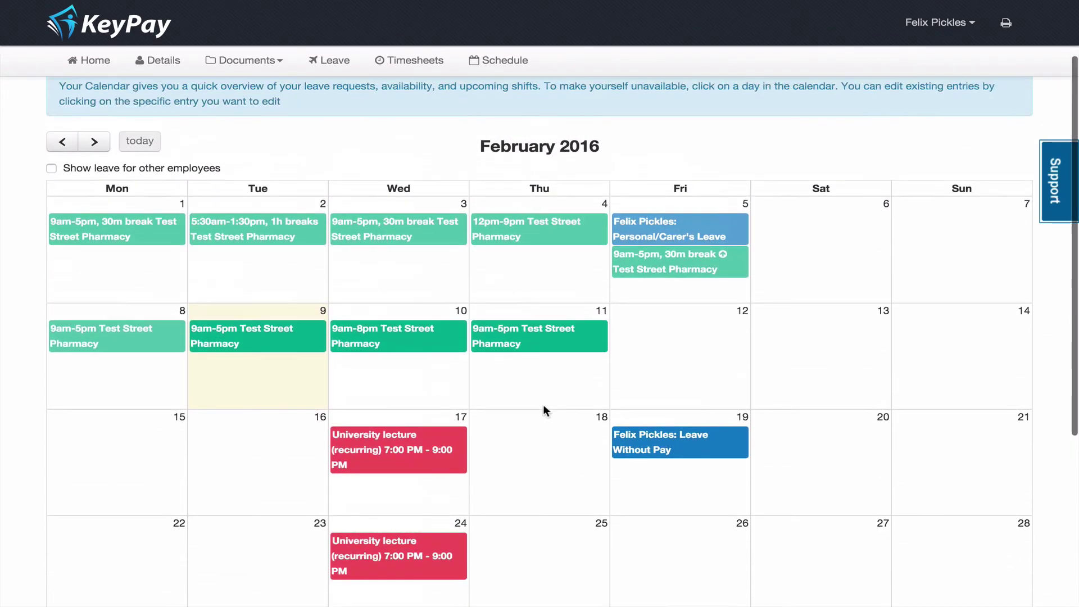
{"action": "scroll", "coordinate": [543, 409], "scroll_direction": "up", "scroll_amount": 1}
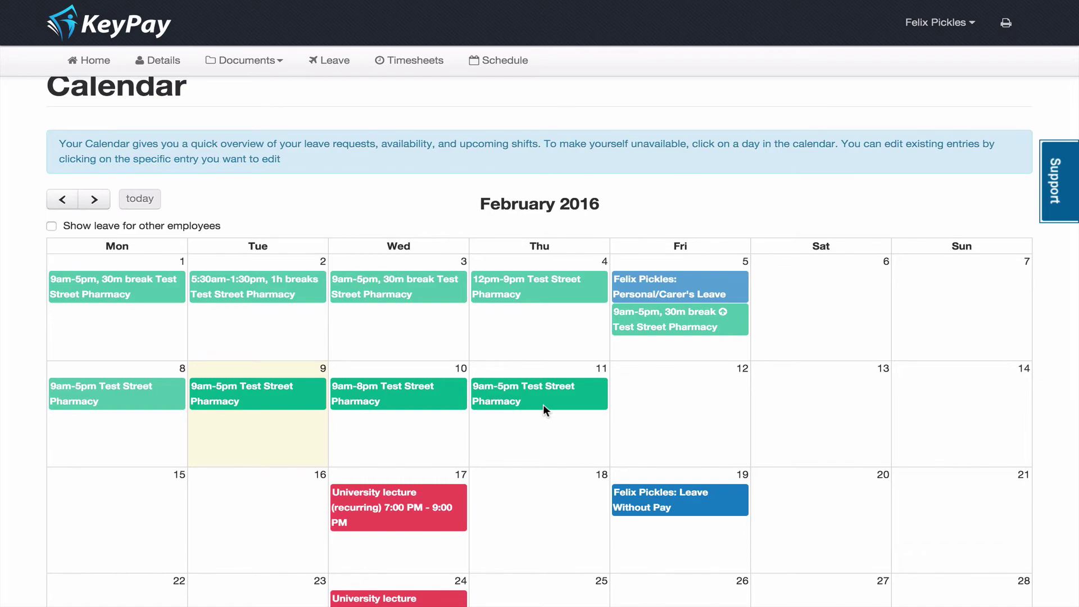
{"action": "scroll", "coordinate": [543, 404], "scroll_direction": "up", "scroll_amount": 1}
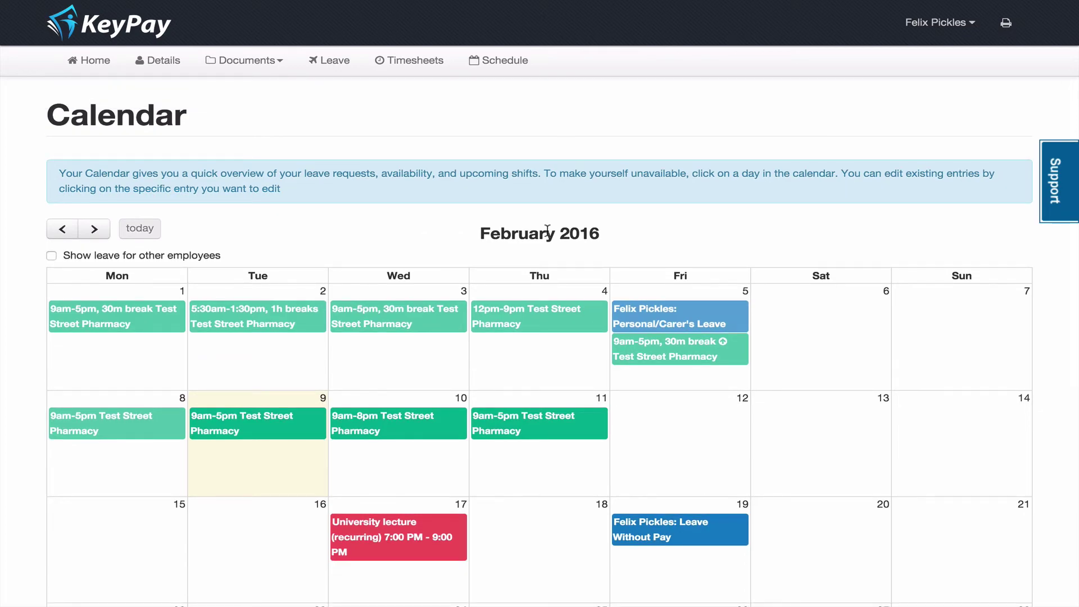